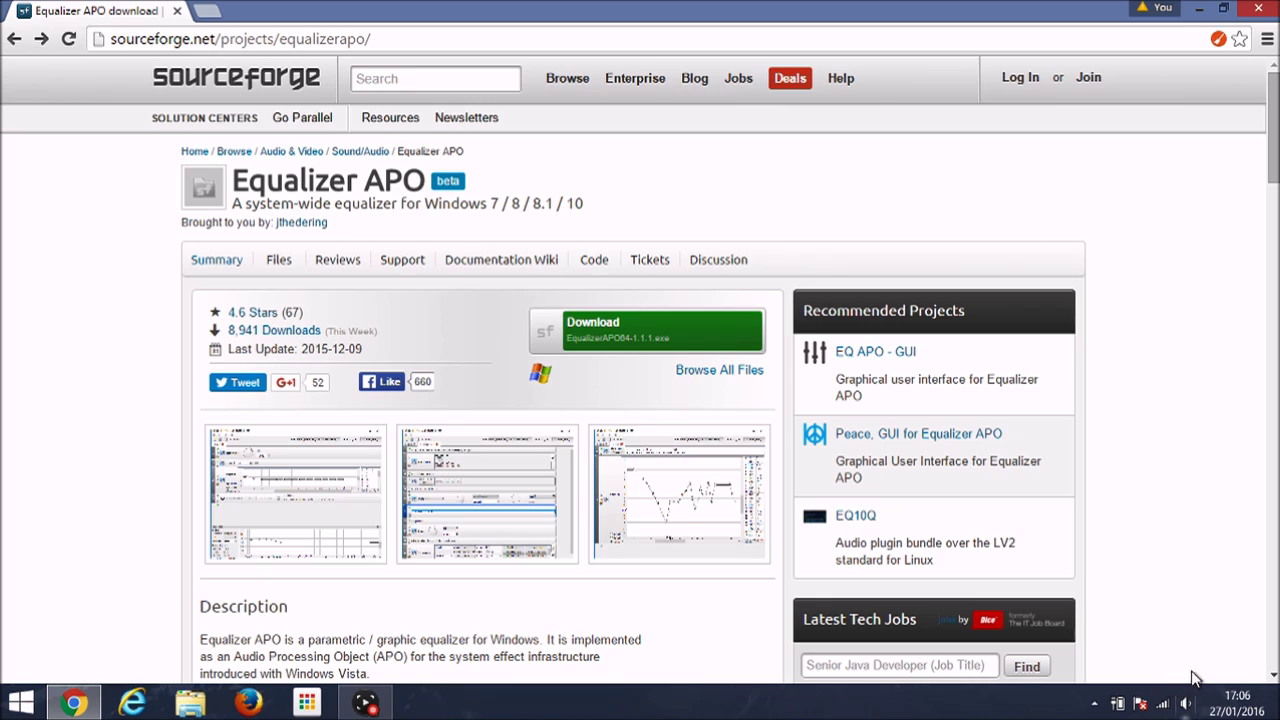
Raise the system volume to 100 from the taskbar tray, then lower it to 28.
{"action": "left_click", "coordinate": [1188, 702]}
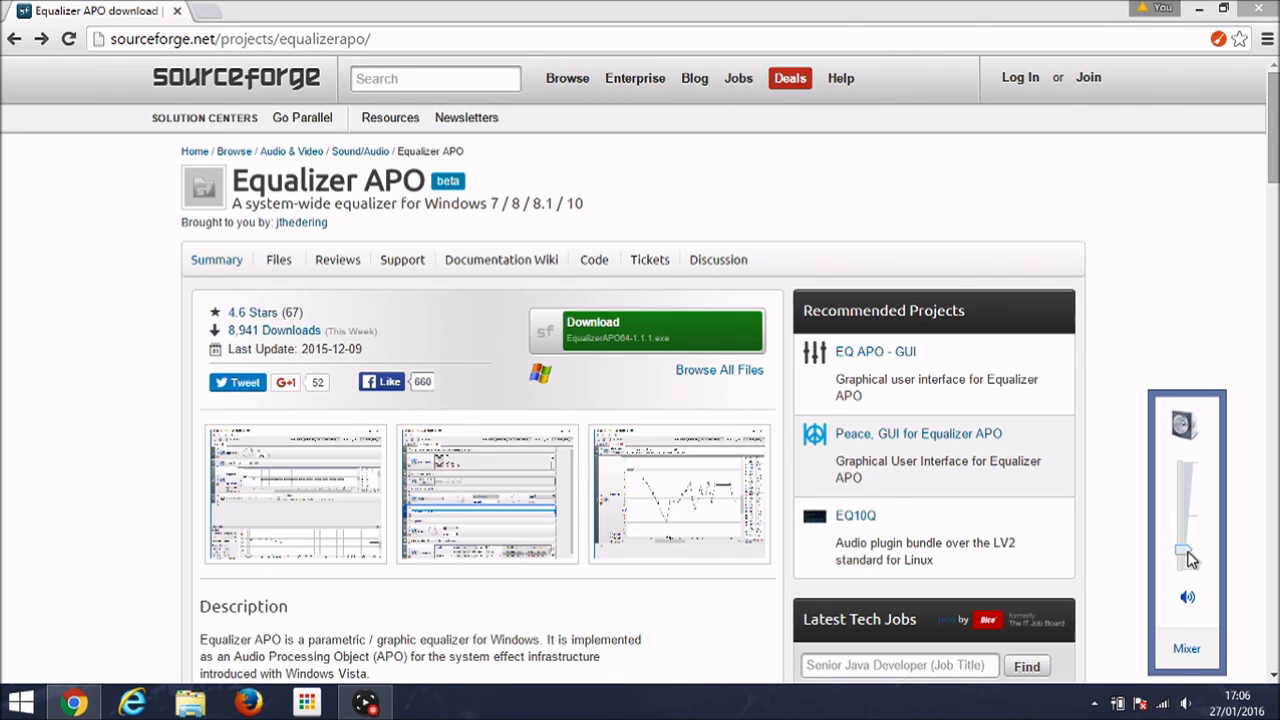
{"action": "mouse_move", "coordinate": [1183, 553]}
{"action": "left_click_drag", "start_coordinate": [1186, 557], "coordinate": [1186, 470]}
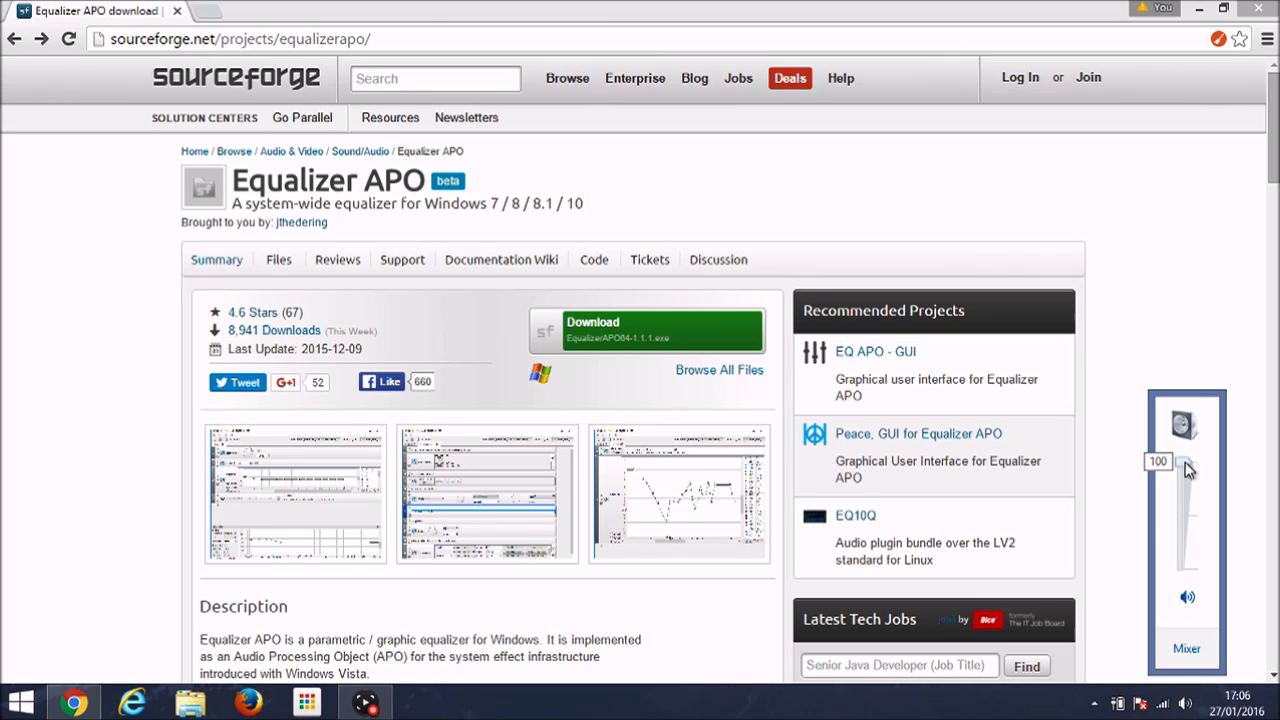
{"action": "left_click_drag", "start_coordinate": [1188, 470], "coordinate": [1190, 541]}
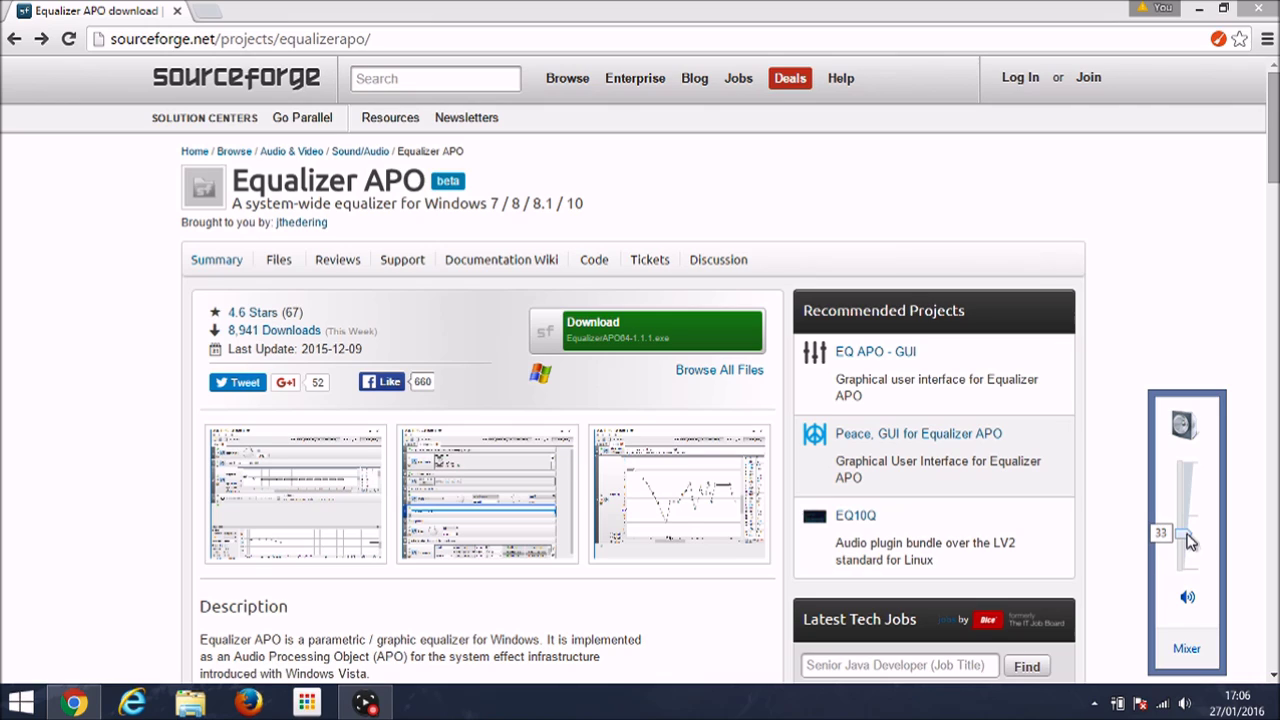
{"action": "left_click", "coordinate": [1195, 345]}
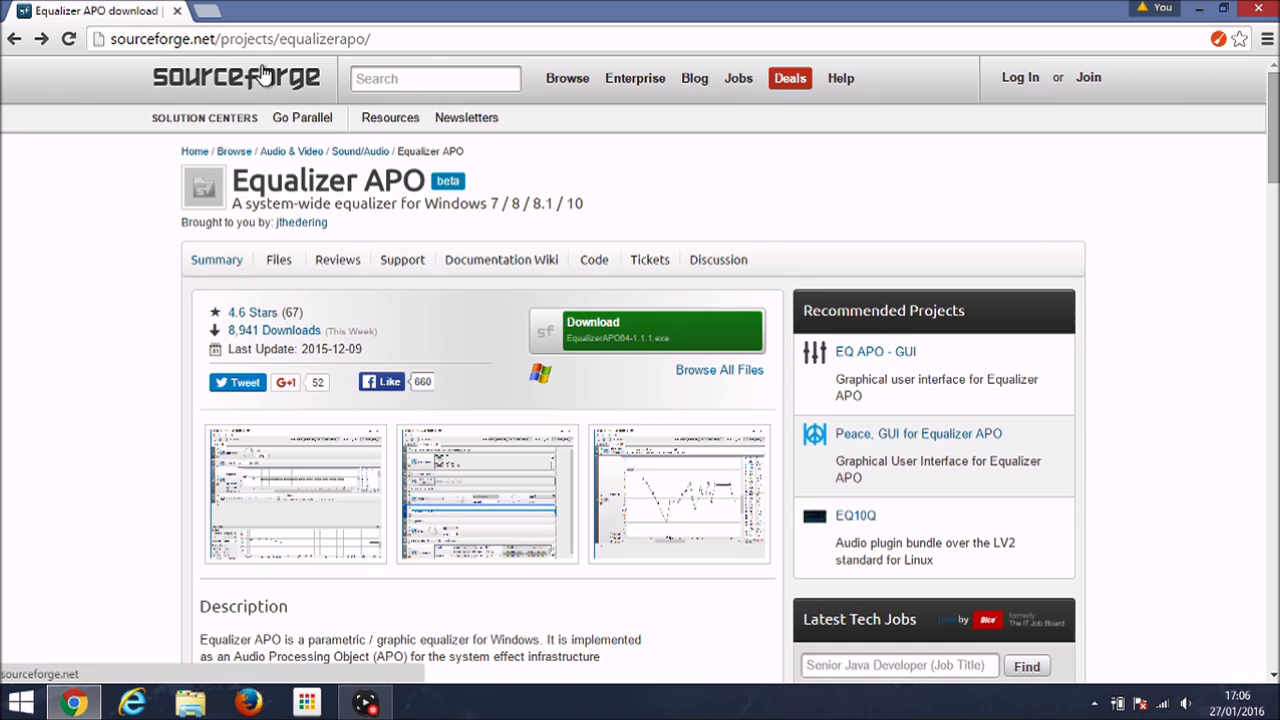
Download the EqualizerAPO64-1.1.1 installer from SourceForge and launch it from the downloads bar.
{"action": "left_click_drag", "start_coordinate": [376, 39], "coordinate": [100, 48]}
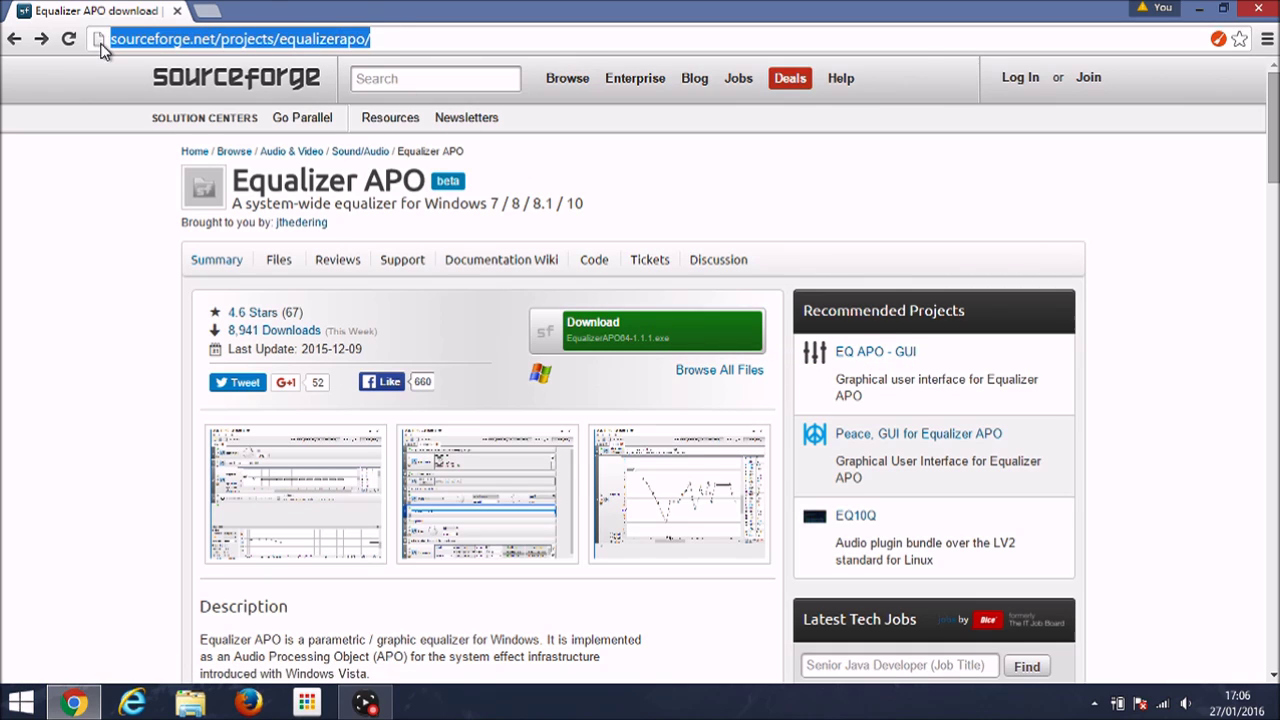
{"action": "left_click", "coordinate": [58, 326]}
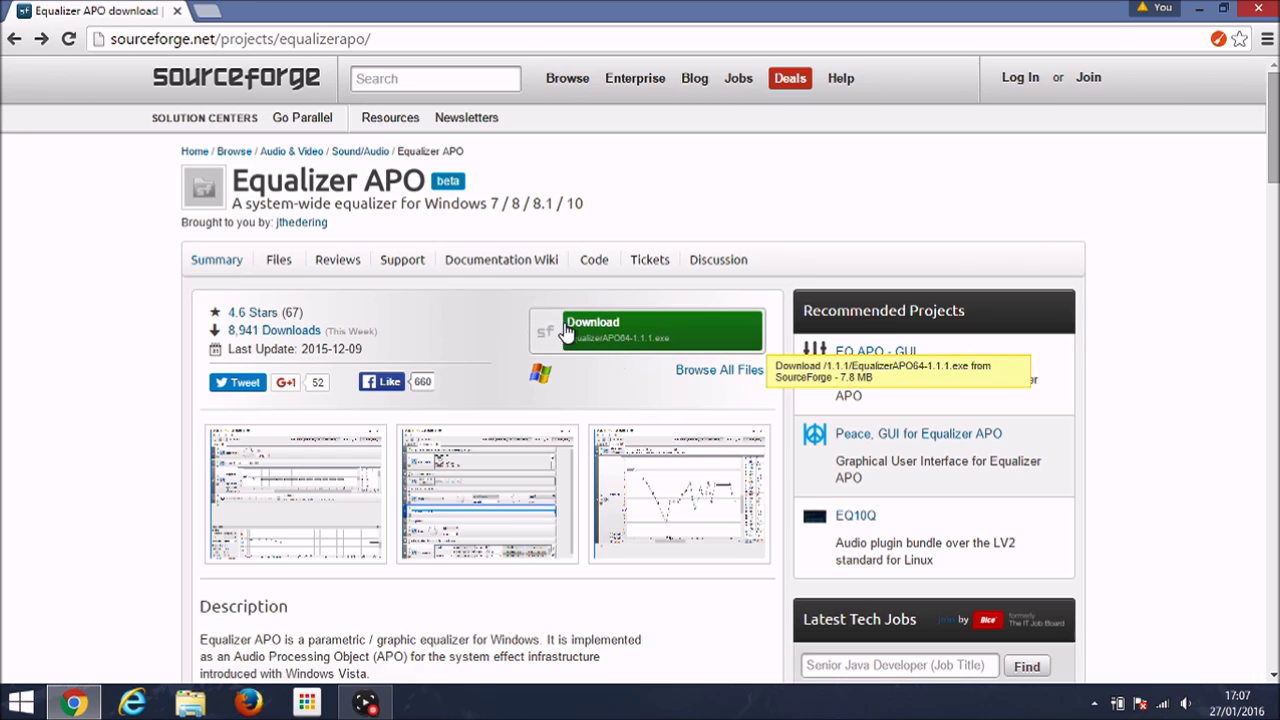
{"action": "left_click", "coordinate": [566, 332]}
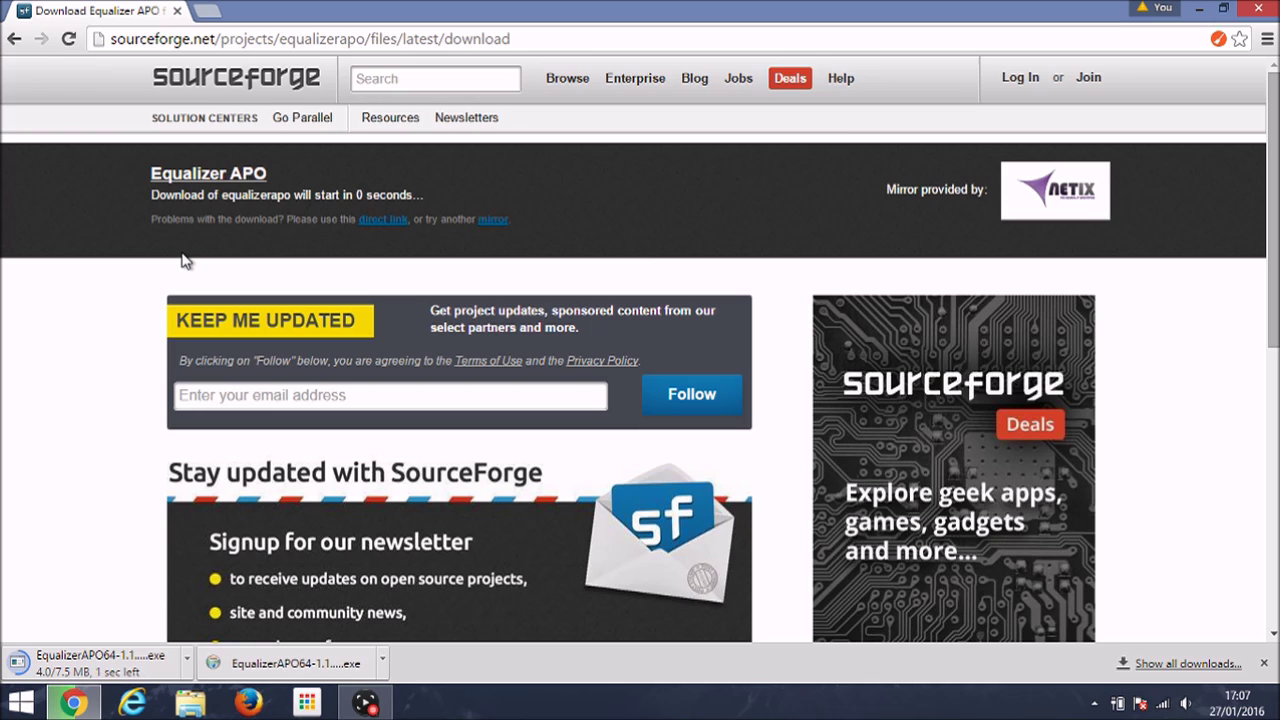
{"action": "left_click_drag", "start_coordinate": [140, 225], "coordinate": [194, 222]}
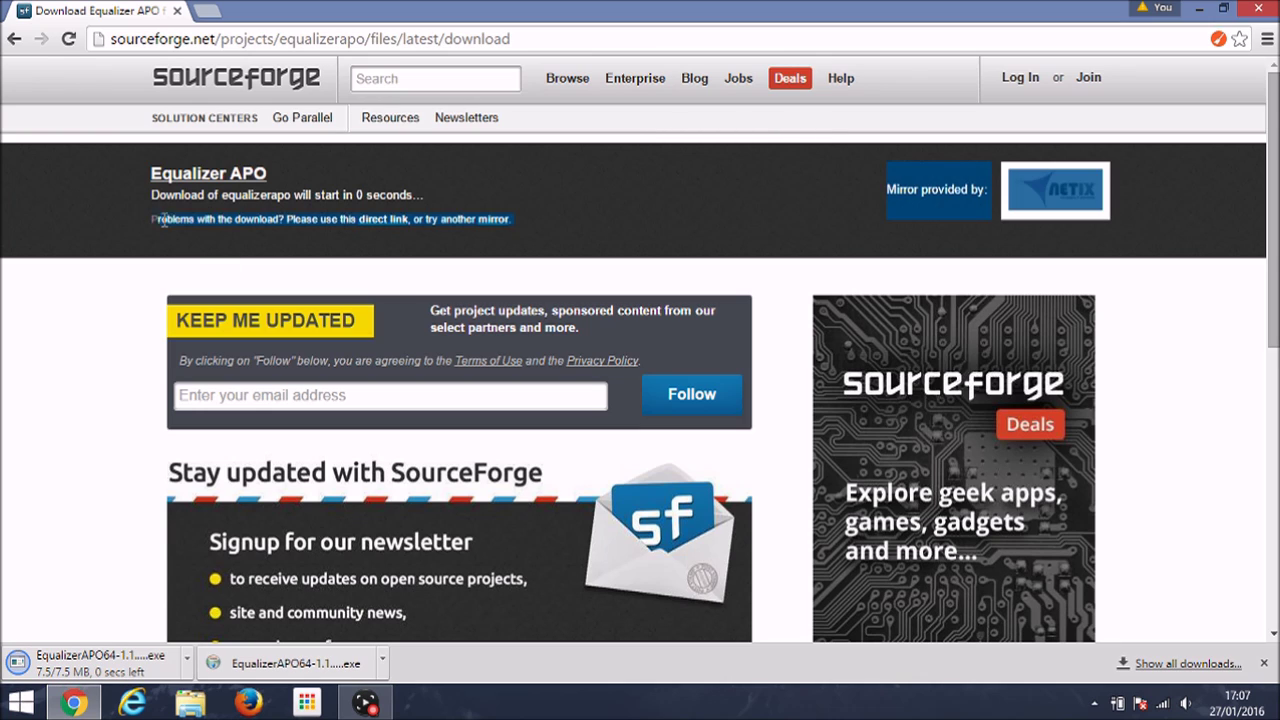
{"action": "left_click", "coordinate": [350, 237]}
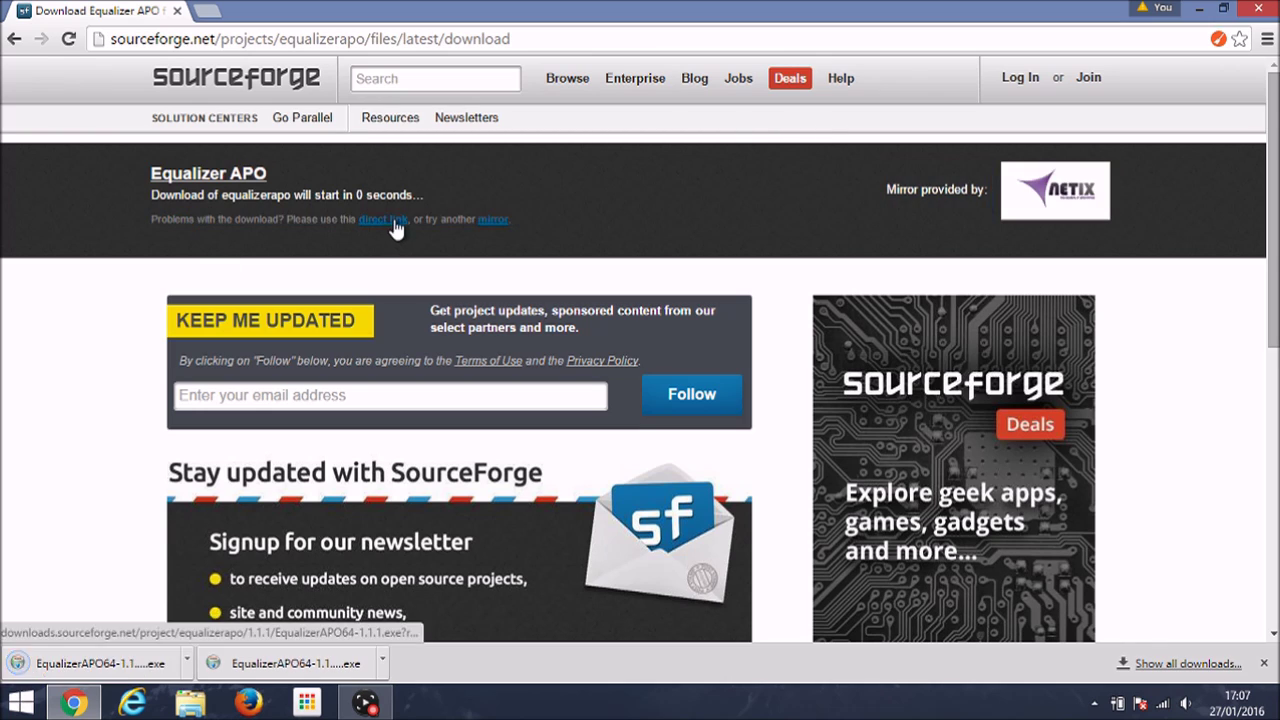
{"action": "right_click", "coordinate": [140, 675]}
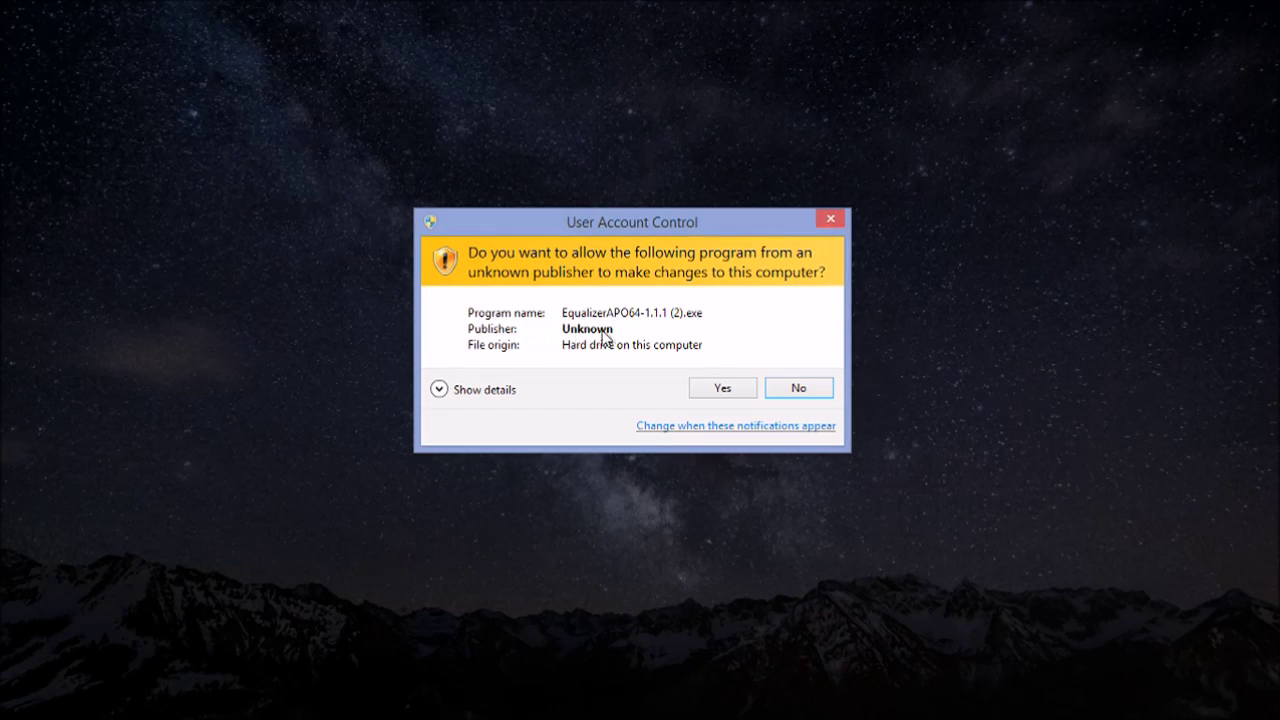
Allow the Equalizer APO installer to make changes in User Account Control.
{"action": "left_click", "coordinate": [718, 392]}
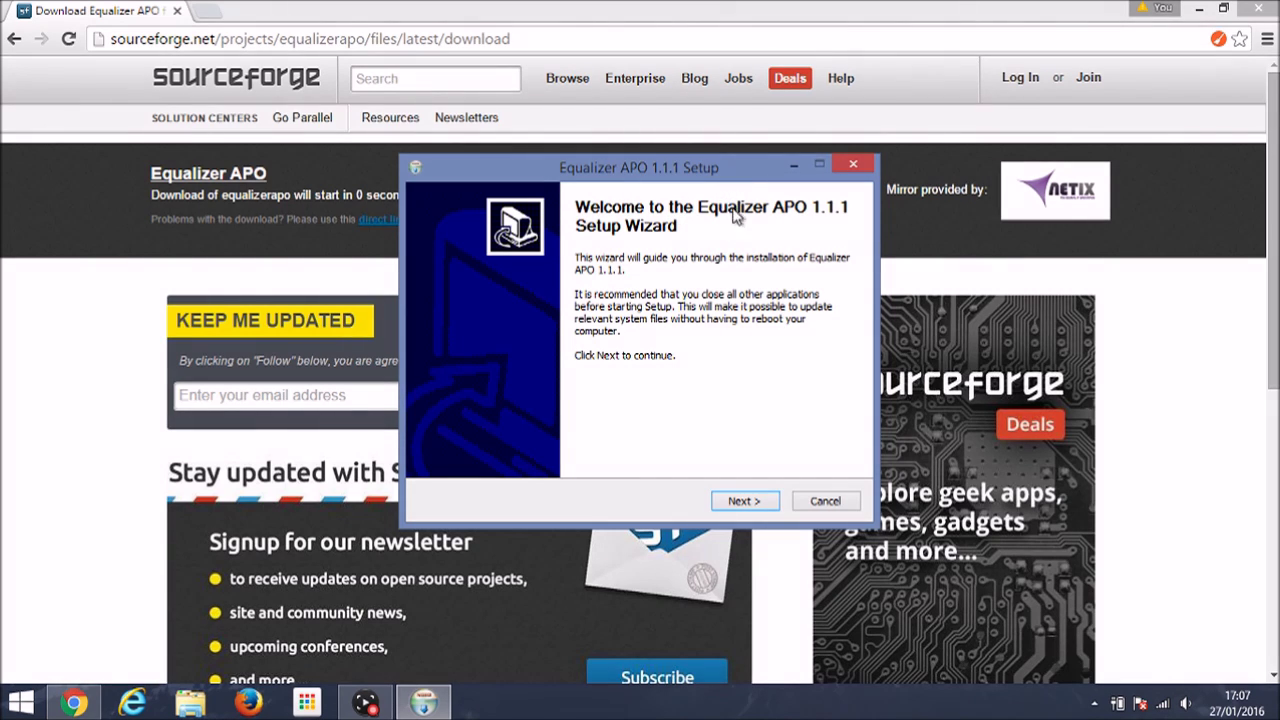
Accept the licence and keep C:\Program Files\EqualizerAPO as the install location.
{"action": "left_click", "coordinate": [742, 503]}
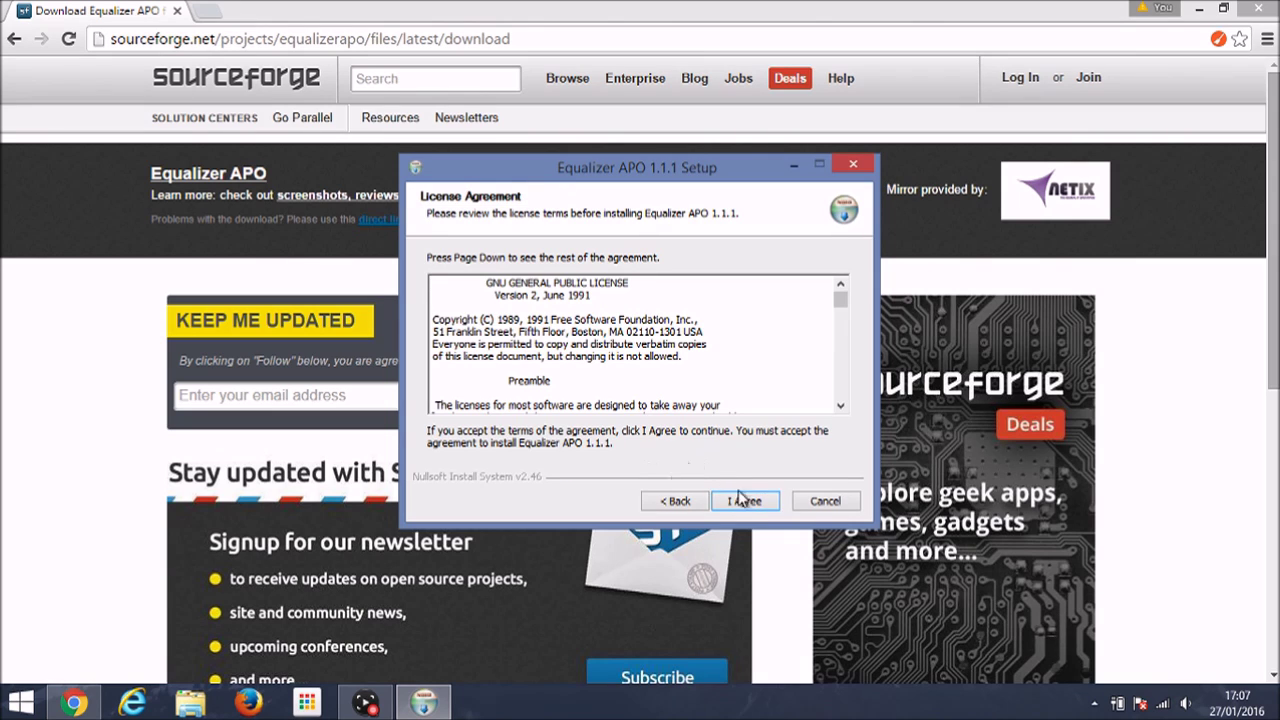
{"action": "left_click", "coordinate": [743, 501]}
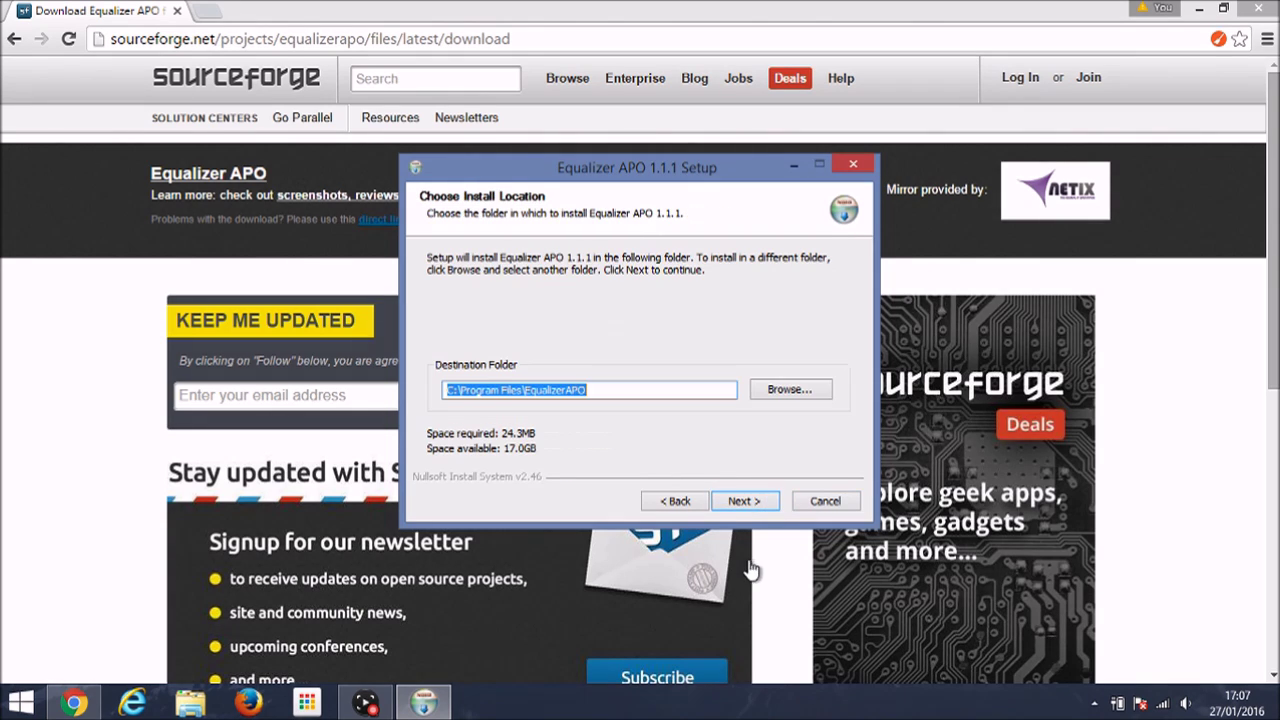
{"action": "left_click", "coordinate": [623, 392]}
{"action": "mouse_move", "coordinate": [623, 392]}
{"action": "left_mouse_down"}
{"action": "mouse_move", "coordinate": [431, 392]}
{"action": "mouse_move", "coordinate": [601, 392]}
{"action": "left_mouse_up"}
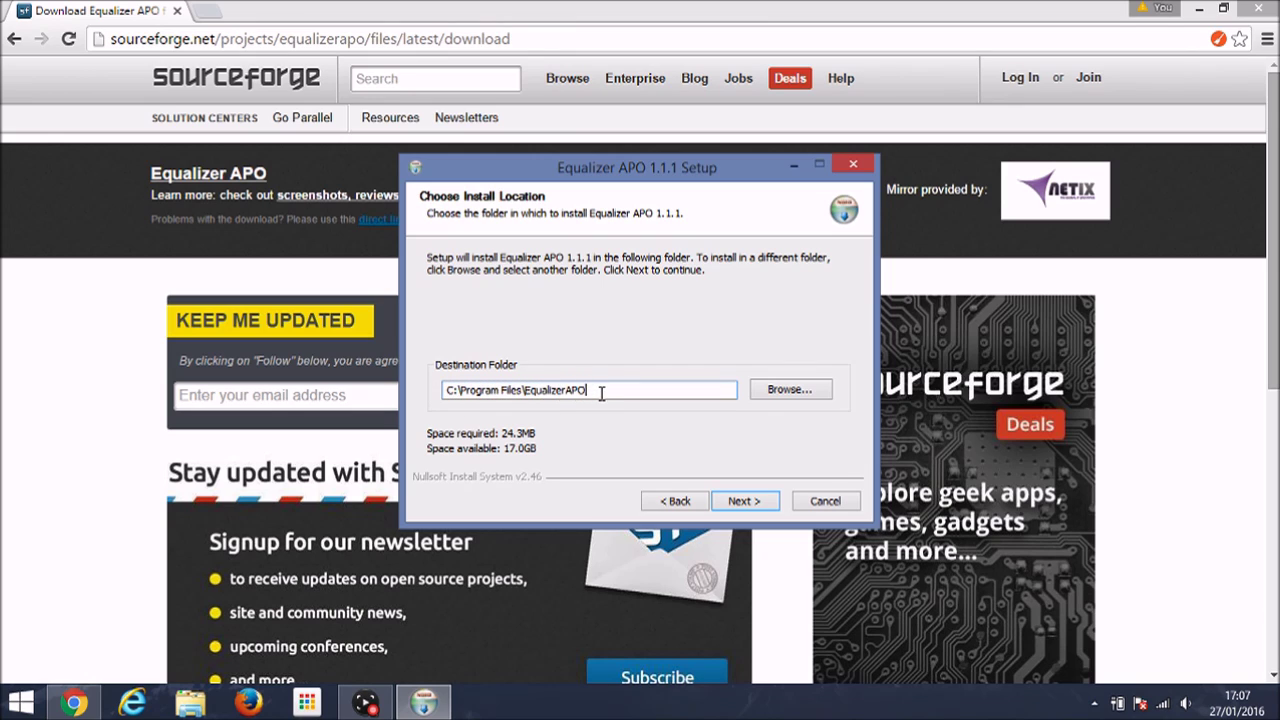
{"action": "mouse_move", "coordinate": [591, 392]}
{"action": "left_mouse_down"}
{"action": "mouse_move", "coordinate": [528, 393]}
{"action": "mouse_move", "coordinate": [606, 392]}
{"action": "mouse_move", "coordinate": [436, 402]}
{"action": "left_mouse_up"}
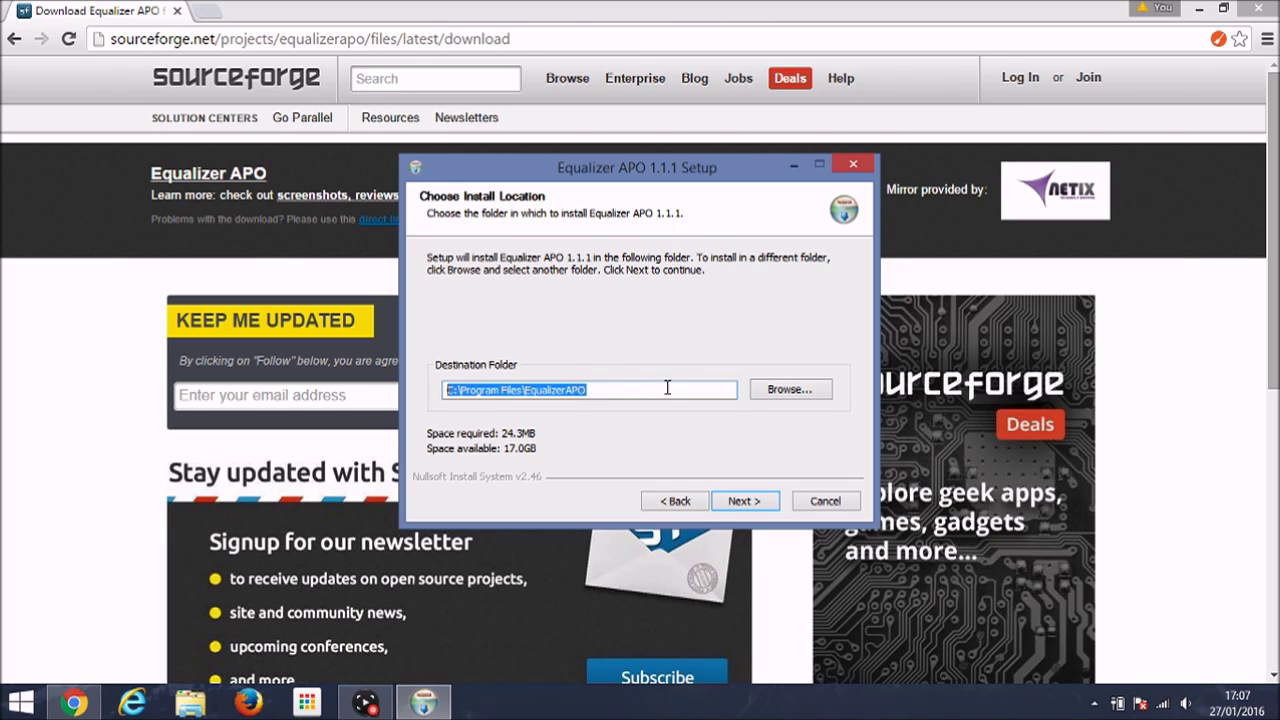
{"action": "left_click", "coordinate": [595, 396]}
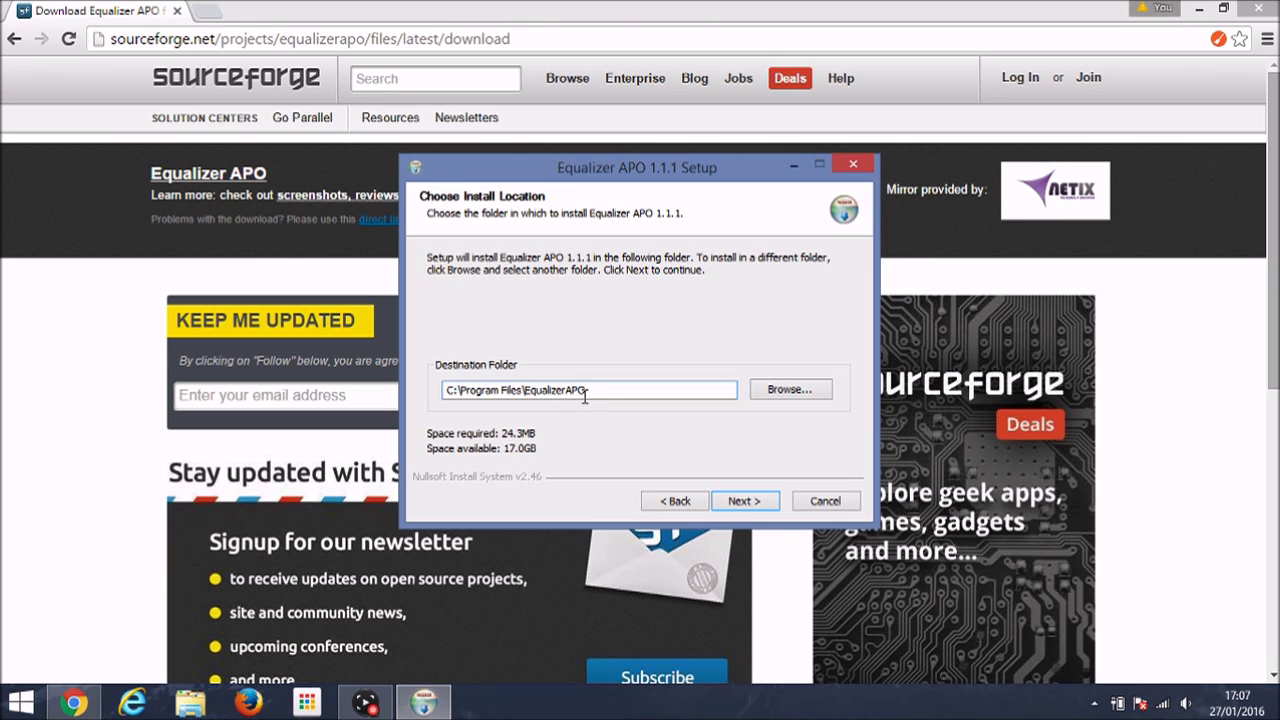
{"action": "left_click_drag", "start_coordinate": [585, 396], "coordinate": [411, 416]}
{"action": "key", "text": "Return"}
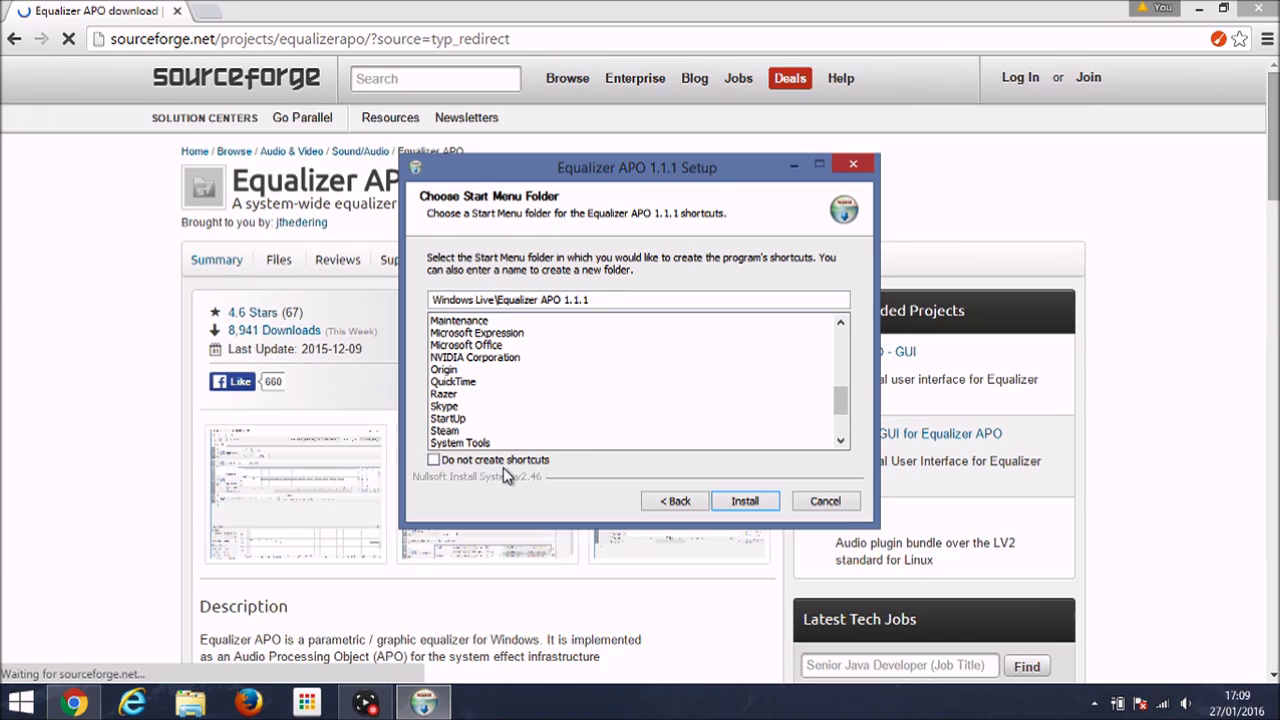
Install Equalizer APO using the Windows Live\Equalizer APO 1.1.1 Start Menu folder.
{"action": "left_click", "coordinate": [745, 503]}
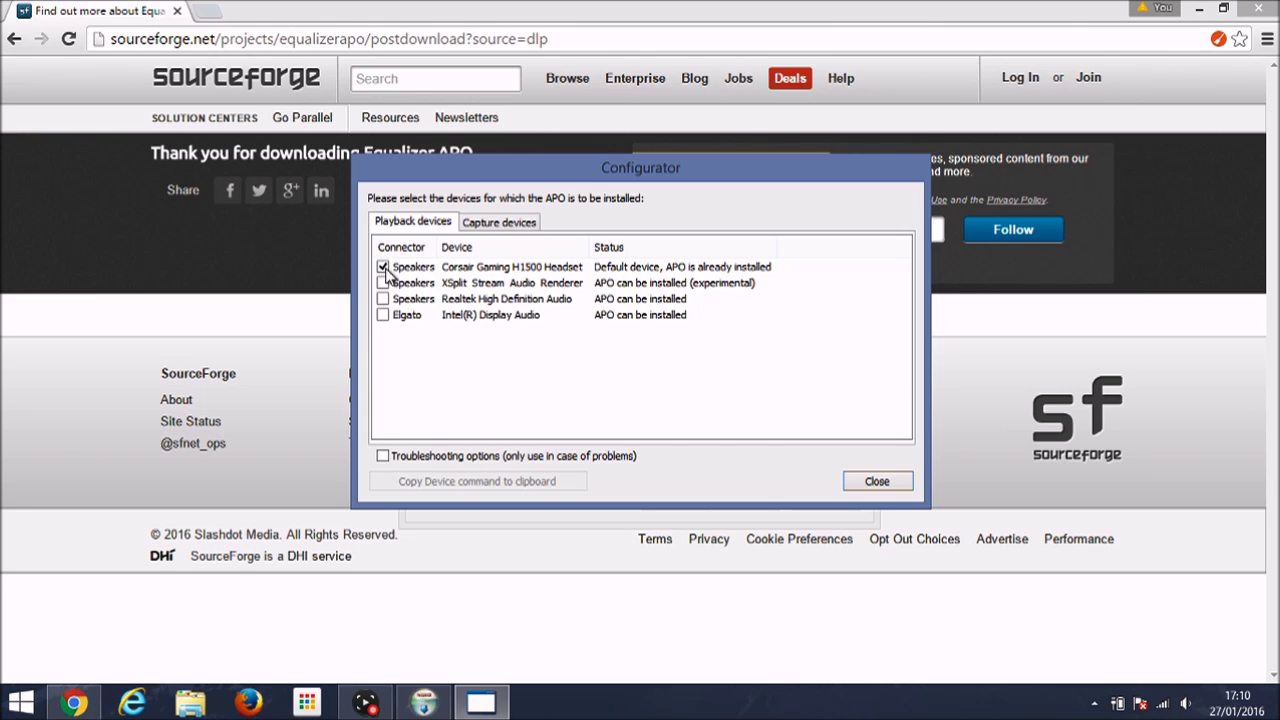
Close the Configurator with the Corsair Gaming H1500 Headset kept, acknowledging the info notice.
{"action": "left_click", "coordinate": [849, 483]}
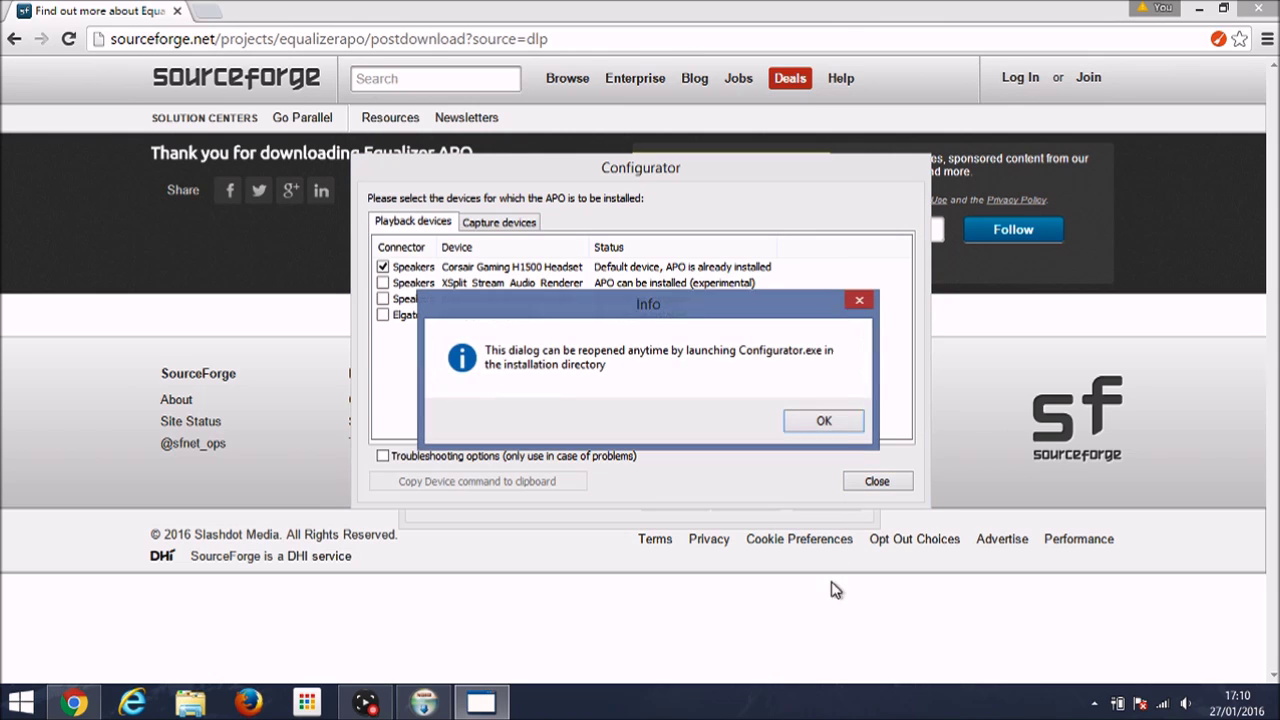
{"action": "left_click", "coordinate": [826, 423]}
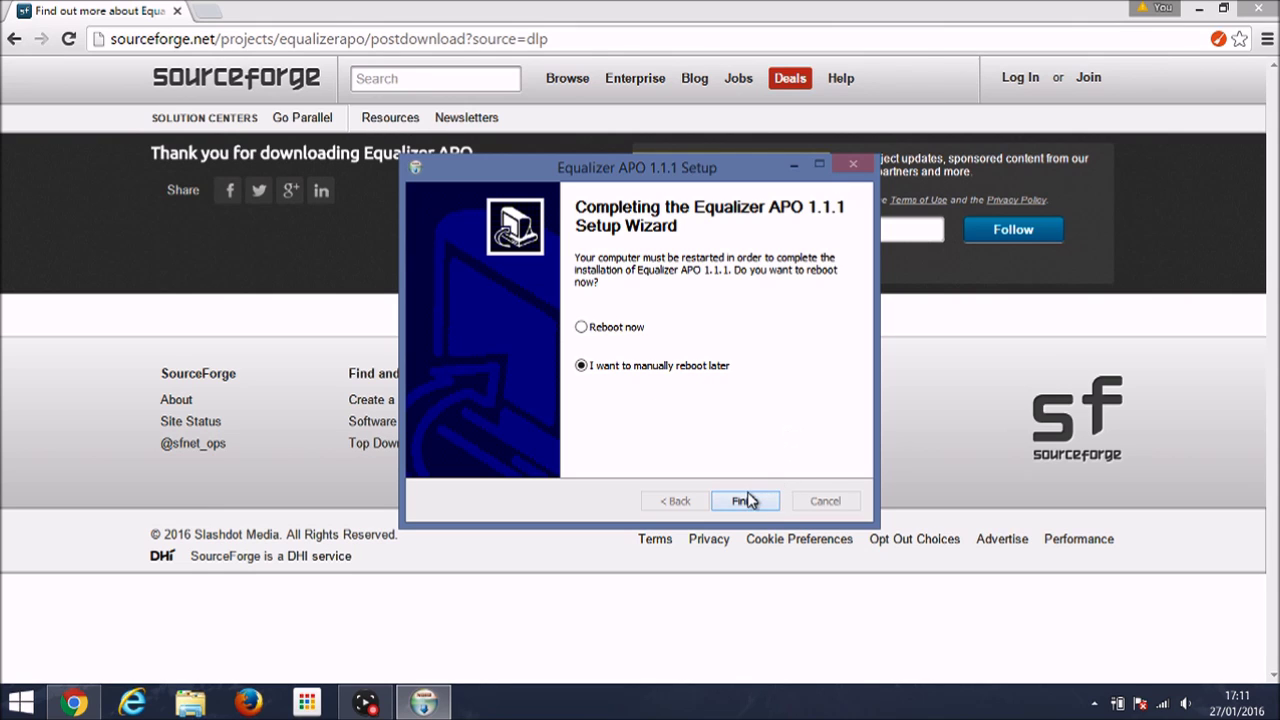
Finish the setup wizard with 'manually reboot later' left selected.
{"action": "left_click", "coordinate": [748, 501]}
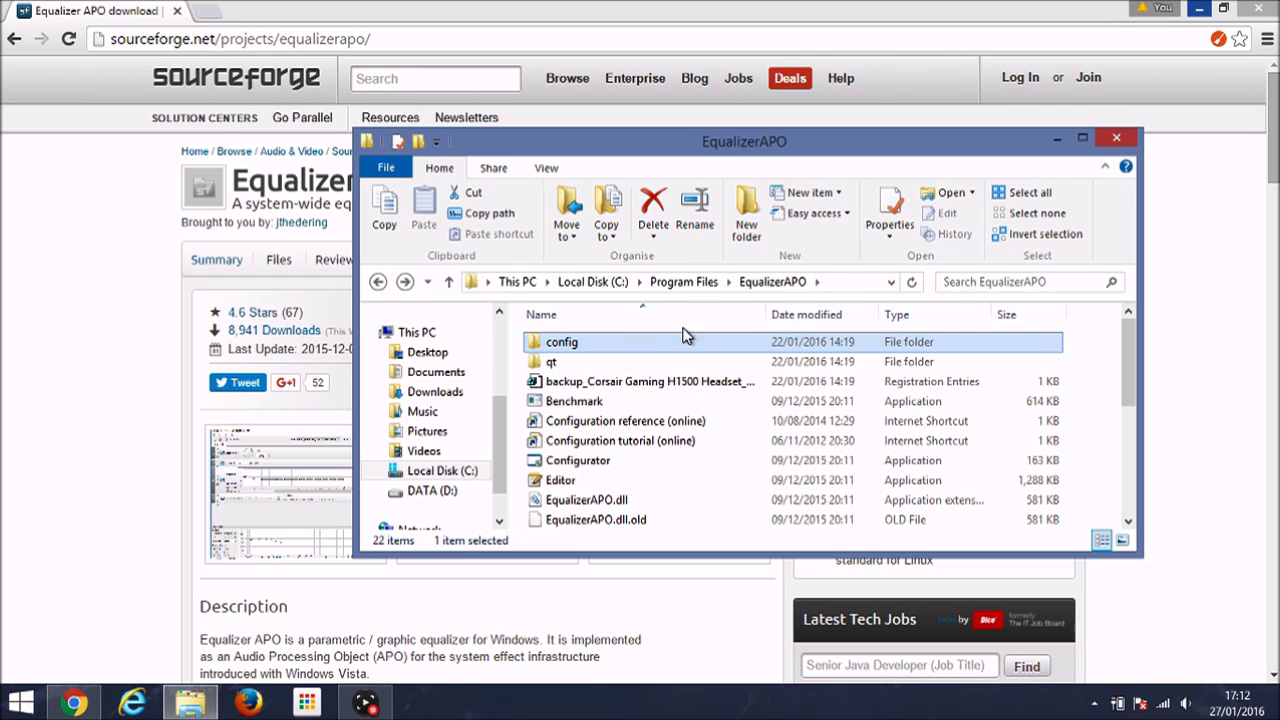
Open config.txt from the EqualizerAPO config folder in Notepad.
{"action": "mouse_move", "coordinate": [1126, 338]}
{"action": "left_mouse_down"}
{"action": "mouse_move", "coordinate": [1126, 390]}
{"action": "mouse_move", "coordinate": [1135, 346]}
{"action": "left_mouse_up"}
{"action": "double_click", "coordinate": [563, 344]}
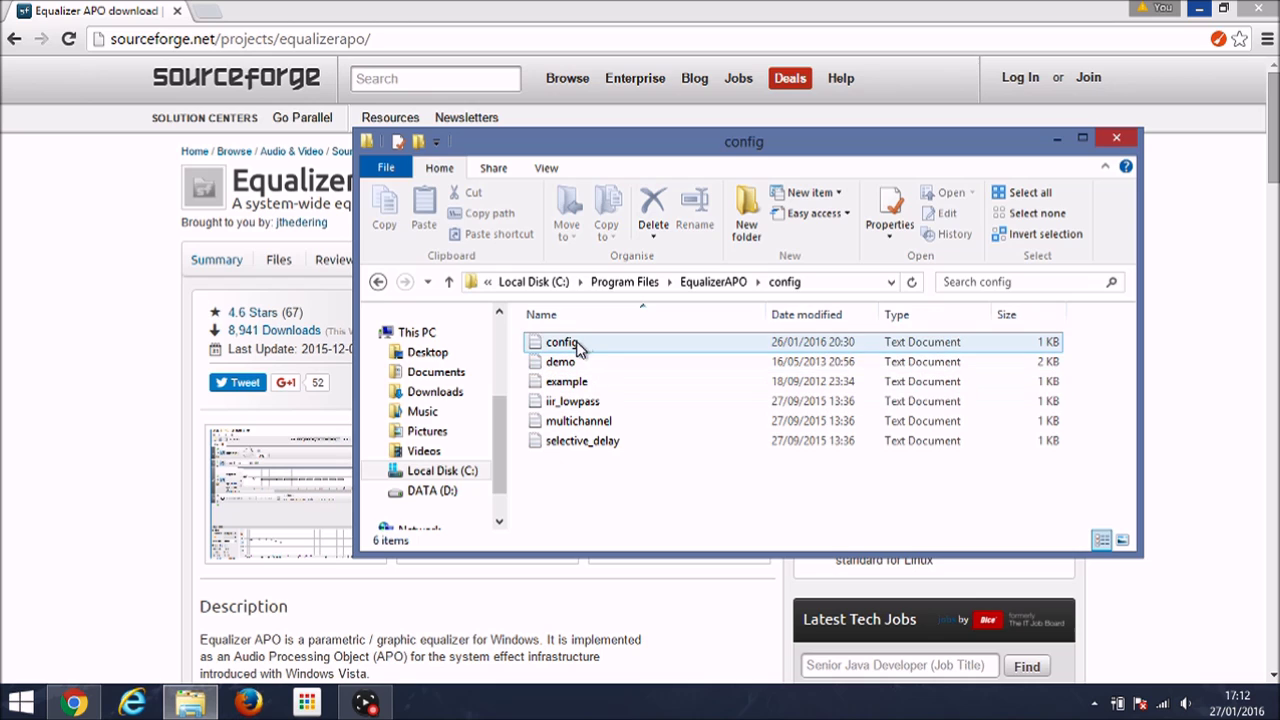
{"action": "double_click", "coordinate": [576, 344]}
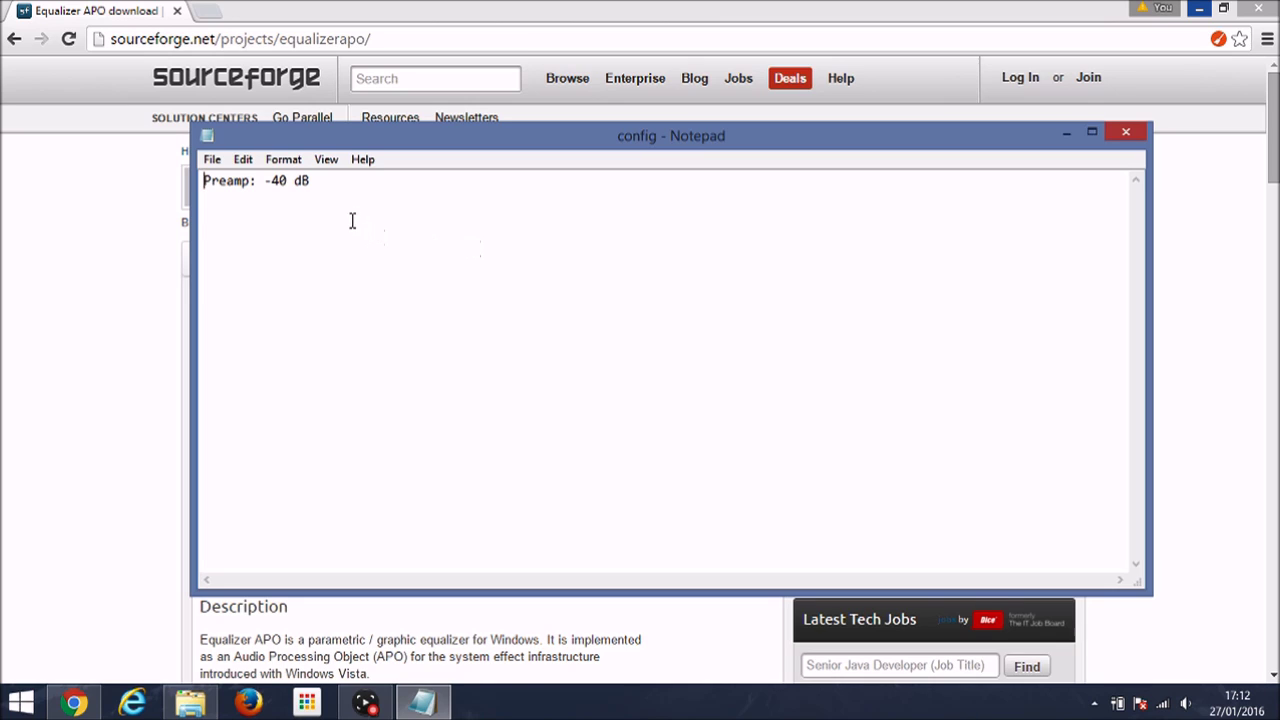
Delete the -40 gain from the Preamp line, typing +2 there.
{"action": "left_click", "coordinate": [663, 275]}
{"action": "left_click", "coordinate": [288, 181]}
{"action": "key", "text": "BackSpace"}
{"action": "key", "text": "BackSpace"}
{"action": "key", "text": "BackSpace"}
{"action": "type", "text": "+"}
{"action": "type", "text": "2"}
{"action": "key", "text": "BackSpace"}
{"action": "type", "text": "10"}
{"action": "key", "text": "BackSpace"}
{"action": "key", "text": "ctrl+z"}
{"action": "key", "text": "ctrl+z"}
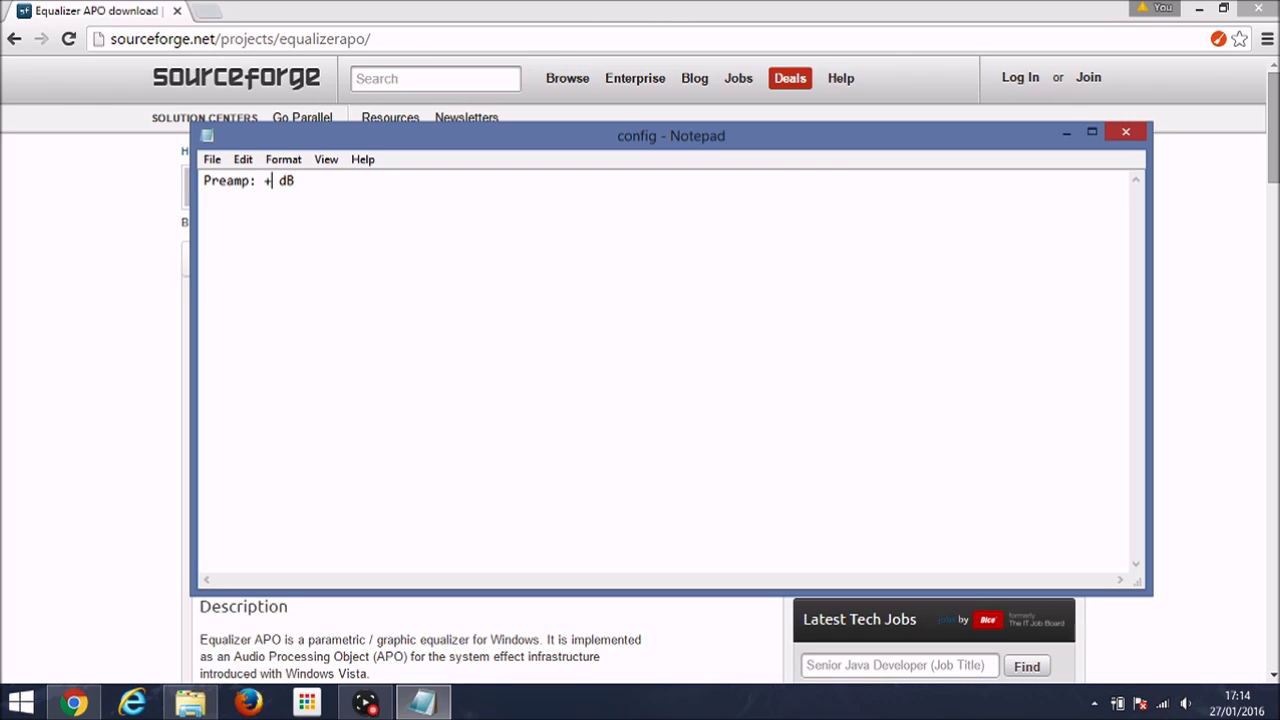
{"action": "key", "text": "BackSpace"}
{"action": "key", "text": "BackSpace"}
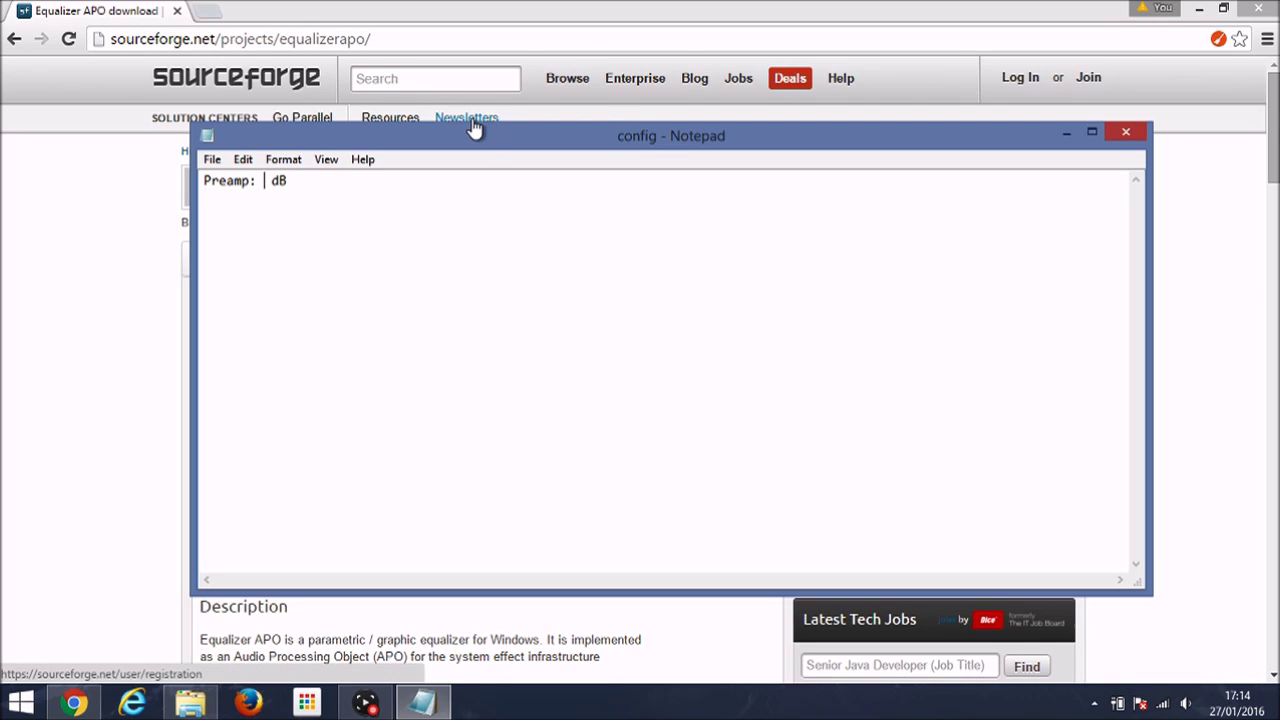